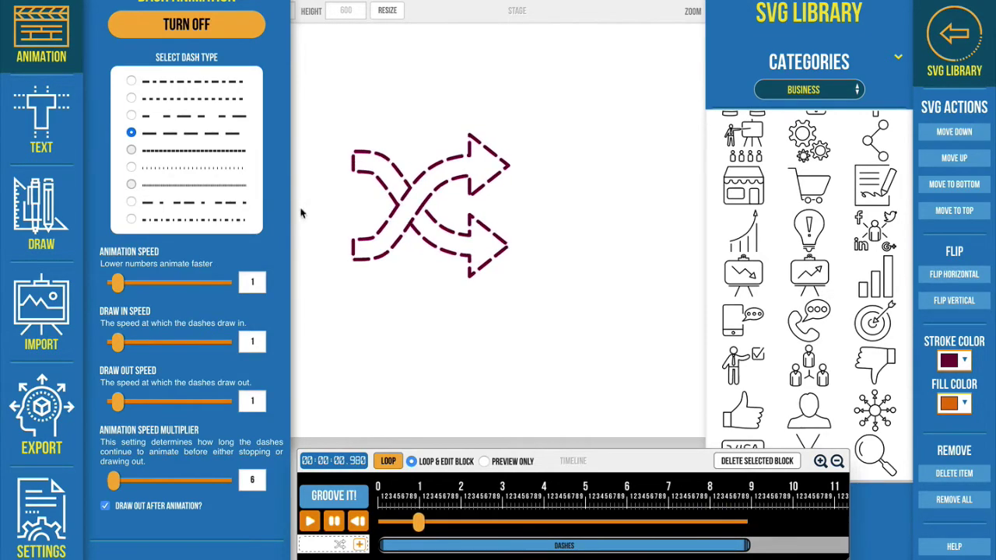
Step: Review the available animation settings, from the aniblock and stroke options through dash, off-stage, move to position, fade and zoom
scroll(275, 173, up, 3)
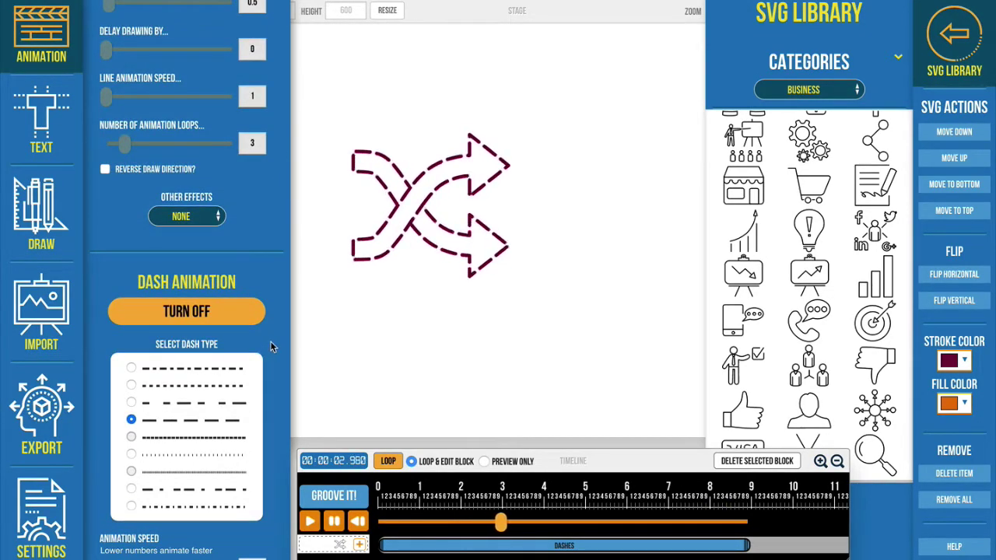
scroll(270, 343, down, 1)
scroll(257, 176, up, 4)
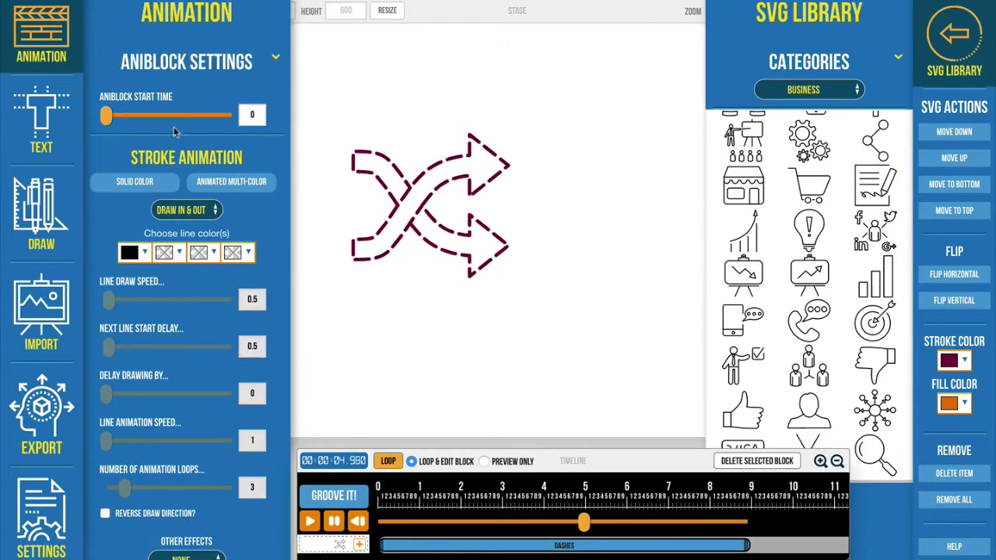
scroll(224, 140, down, 2)
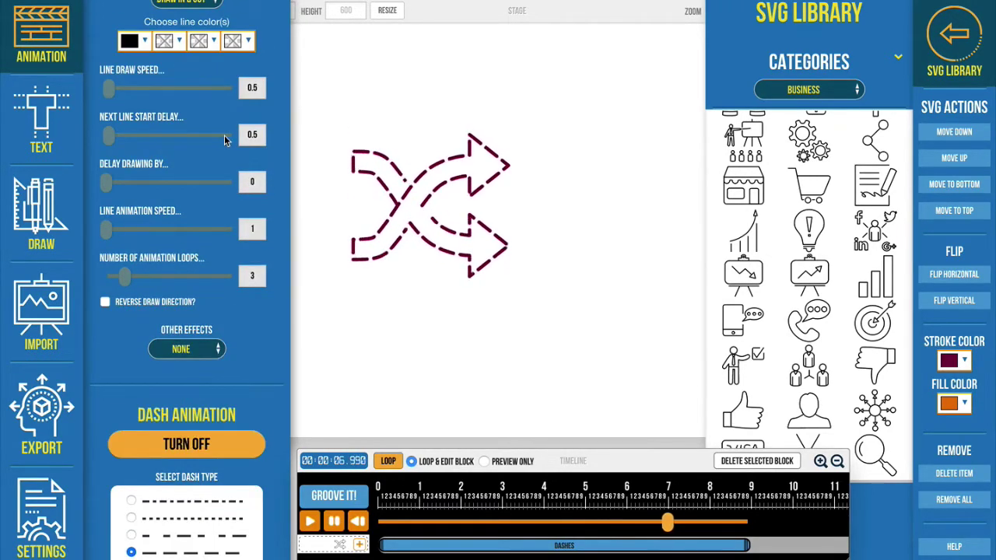
scroll(220, 130, up, 1)
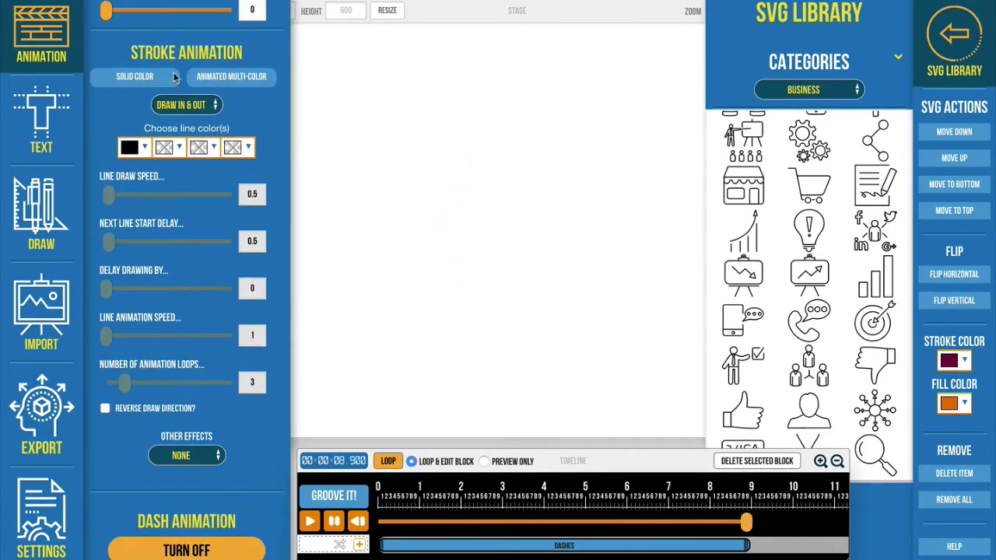
scroll(207, 324, down, 1)
scroll(206, 323, down, 1)
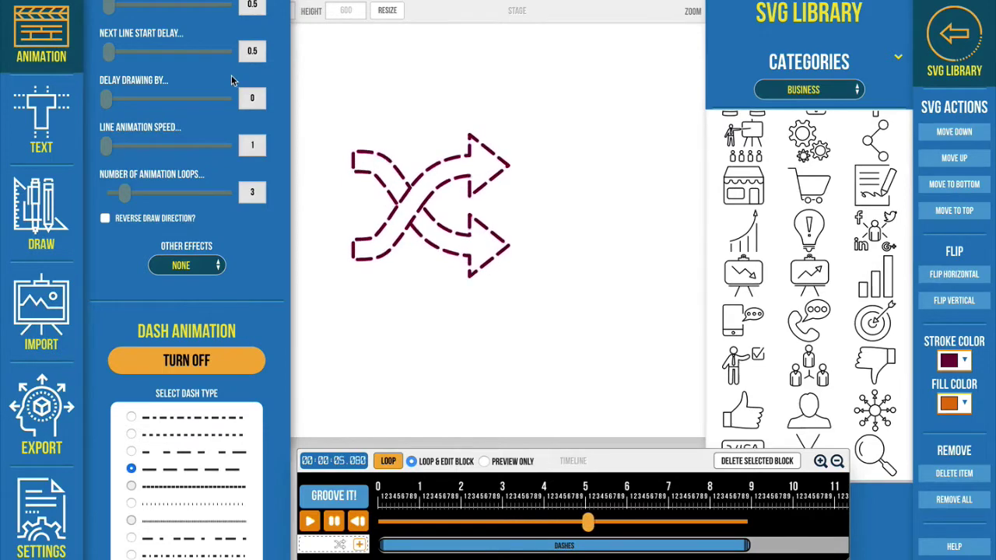
scroll(197, 123, up, 3)
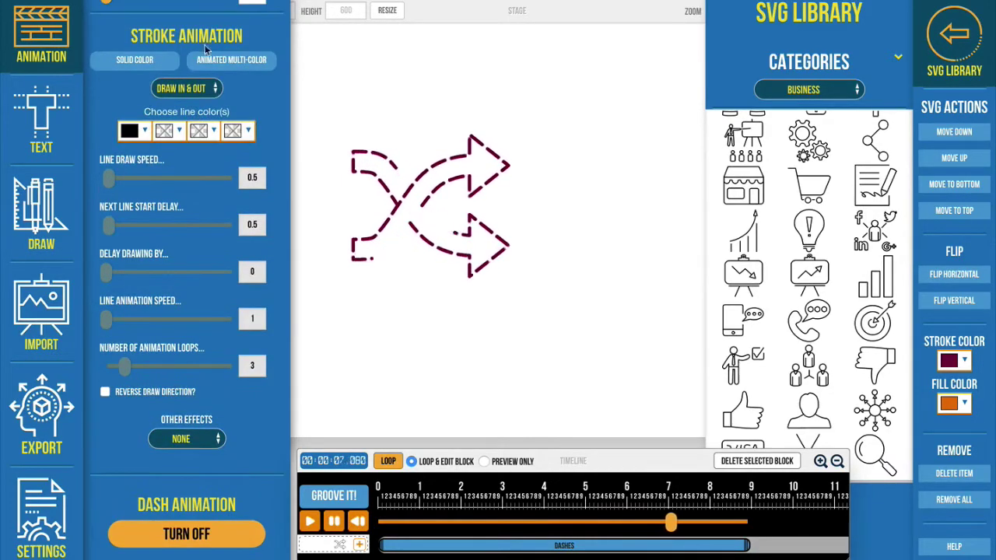
scroll(248, 380, down, 5)
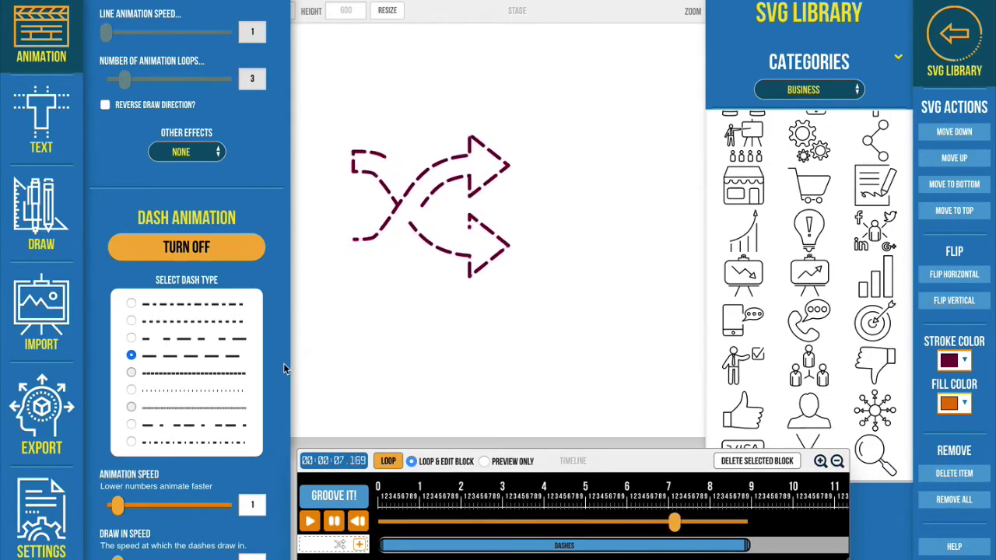
scroll(283, 363, down, 10)
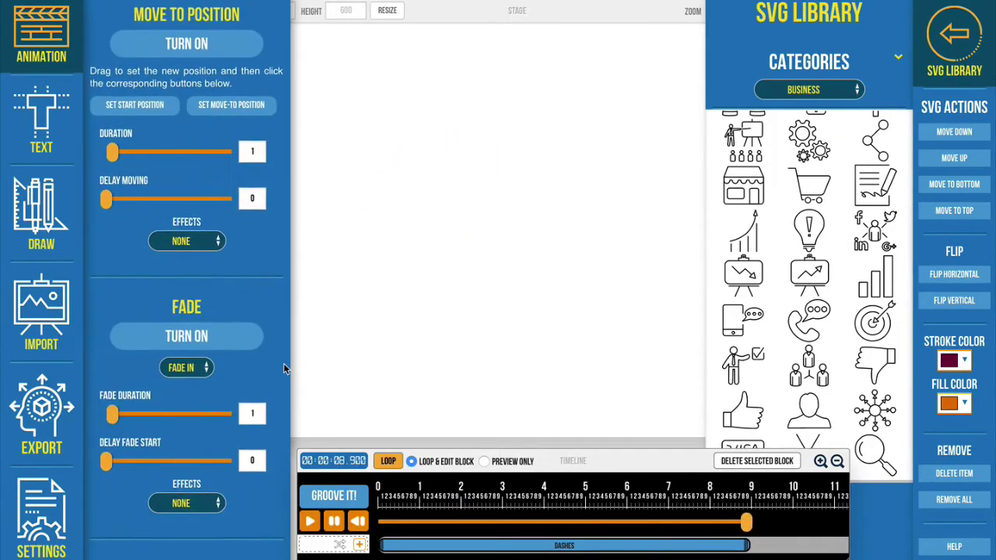
scroll(249, 420, down, 3)
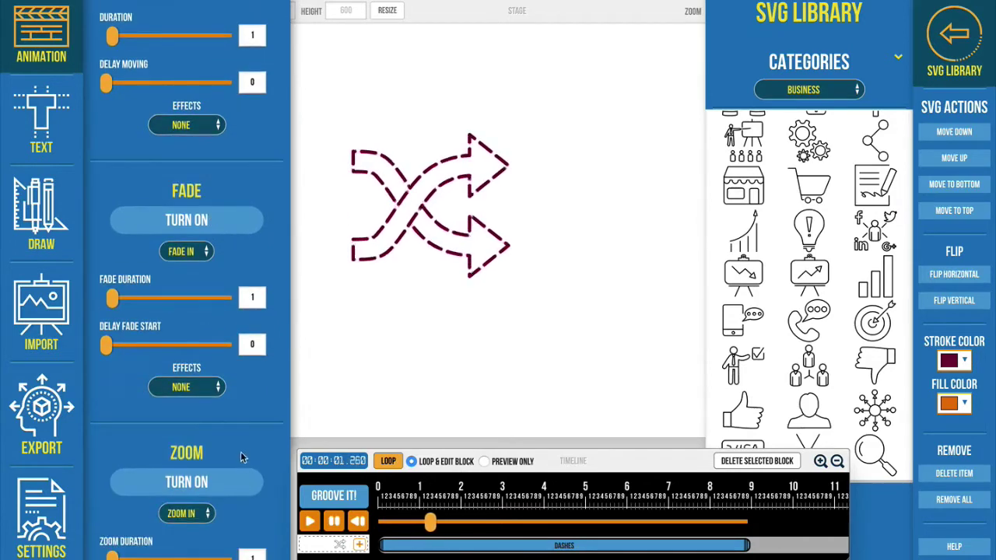
scroll(241, 467, down, 9)
scroll(249, 373, up, 18)
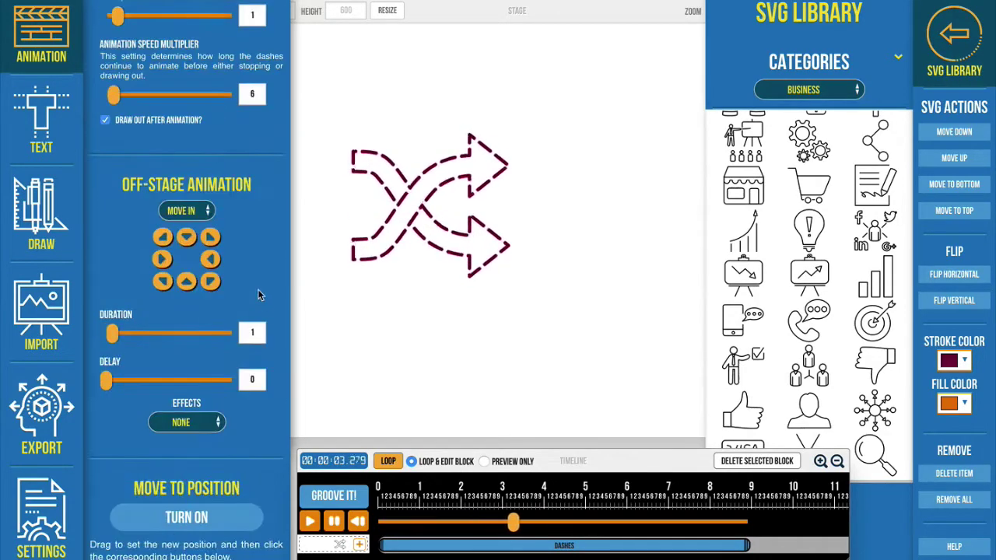
scroll(258, 288, up, 8)
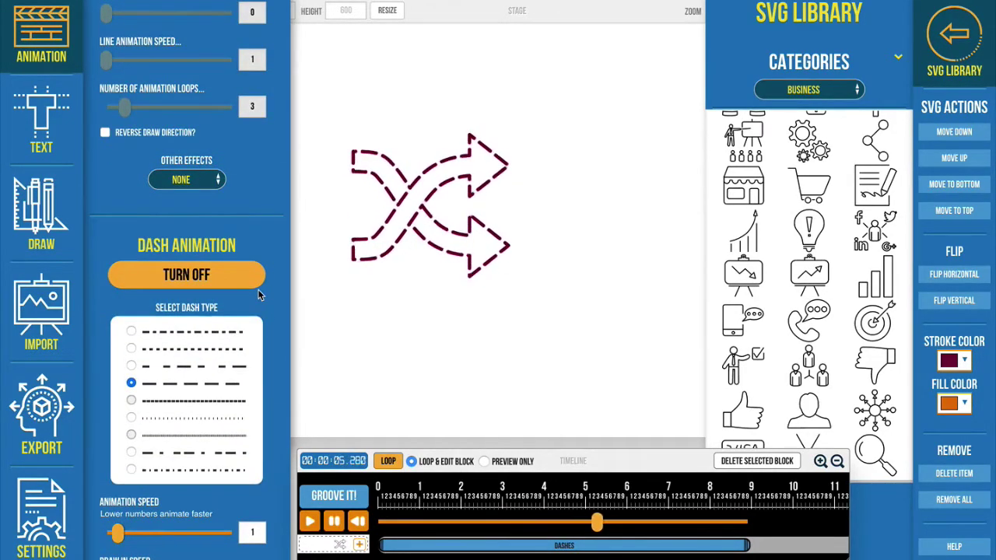
scroll(258, 289, up, 6)
scroll(258, 349, down, 10)
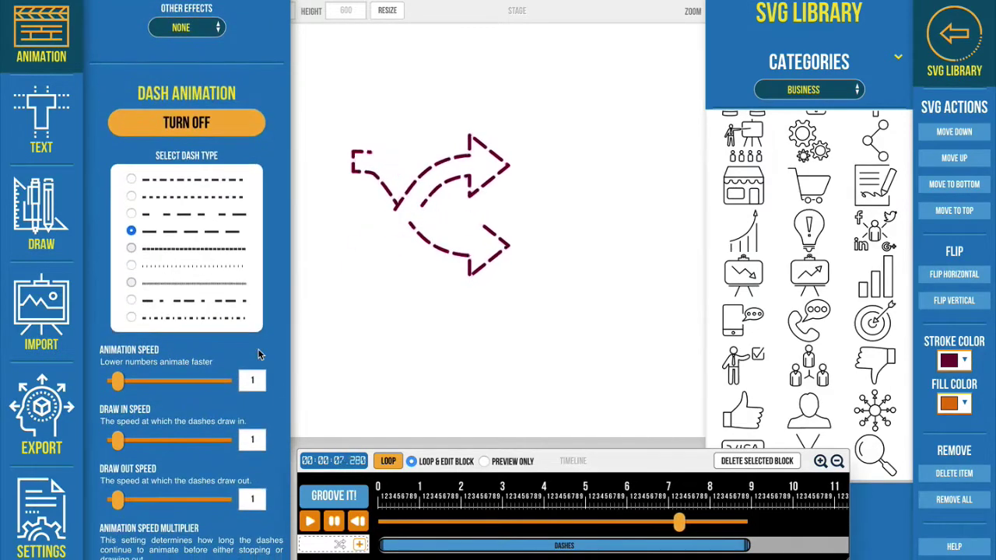
scroll(258, 355, up, 5)
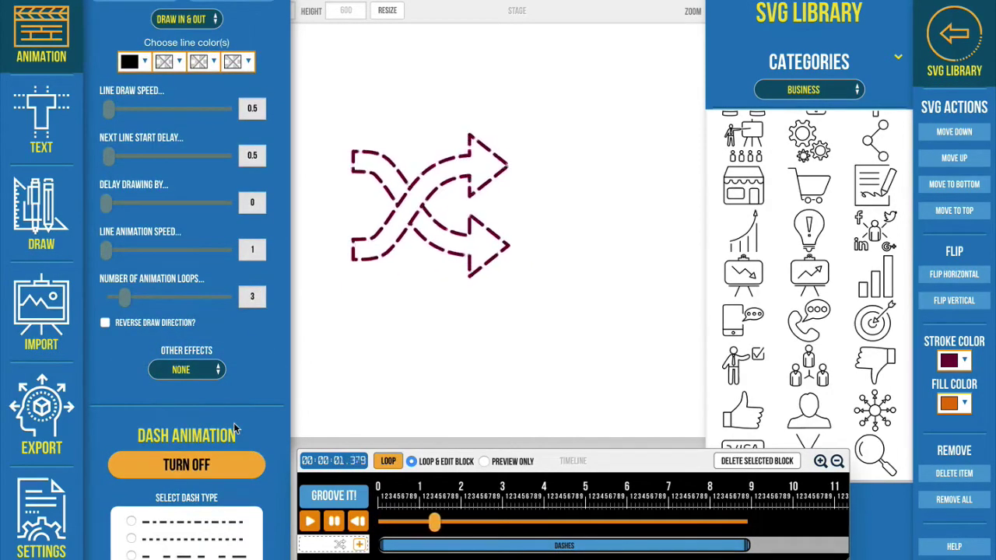
scroll(235, 427, down, 2)
scroll(236, 427, down, 3)
scroll(235, 428, up, 1)
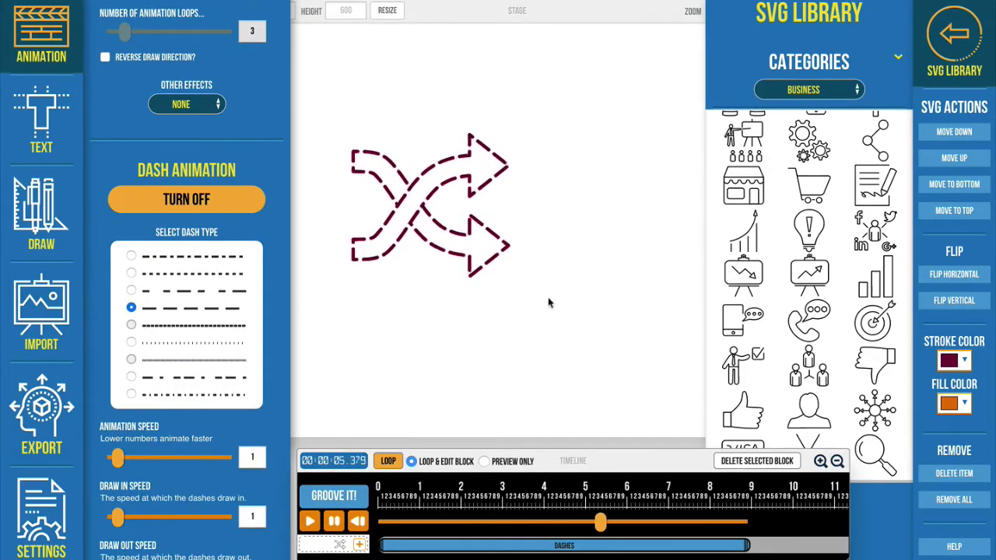
Step: Change the crossed-arrows graphic's stroke color to red
click(949, 360)
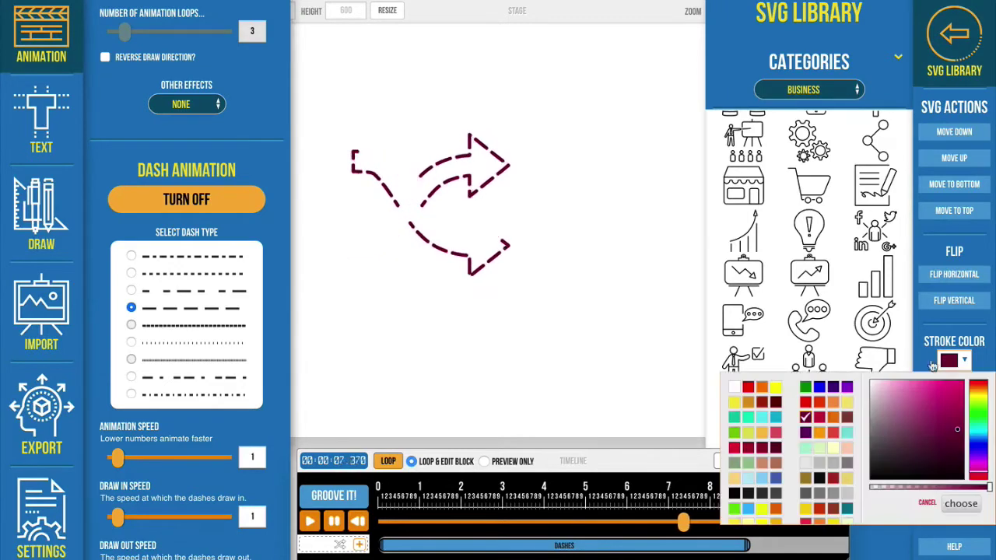
click(807, 404)
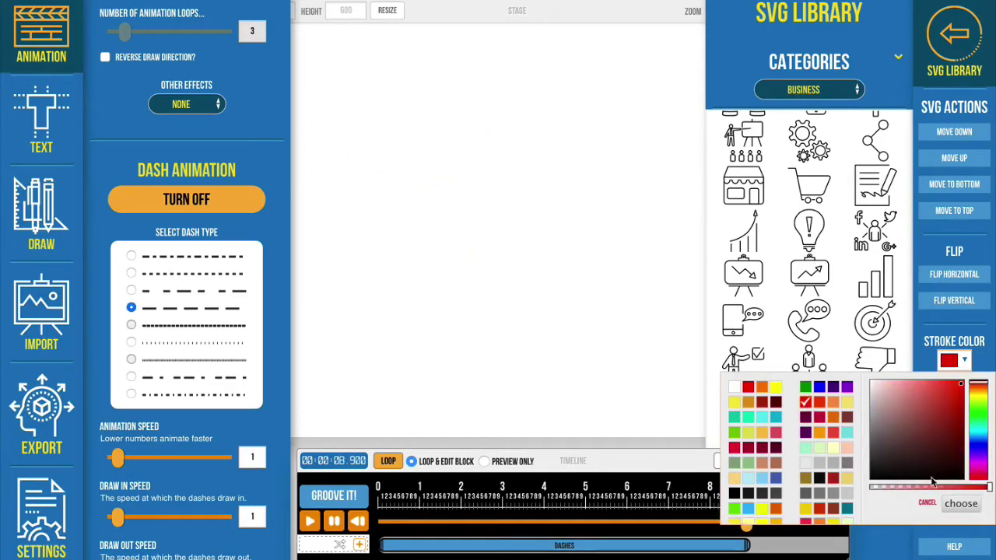
click(961, 504)
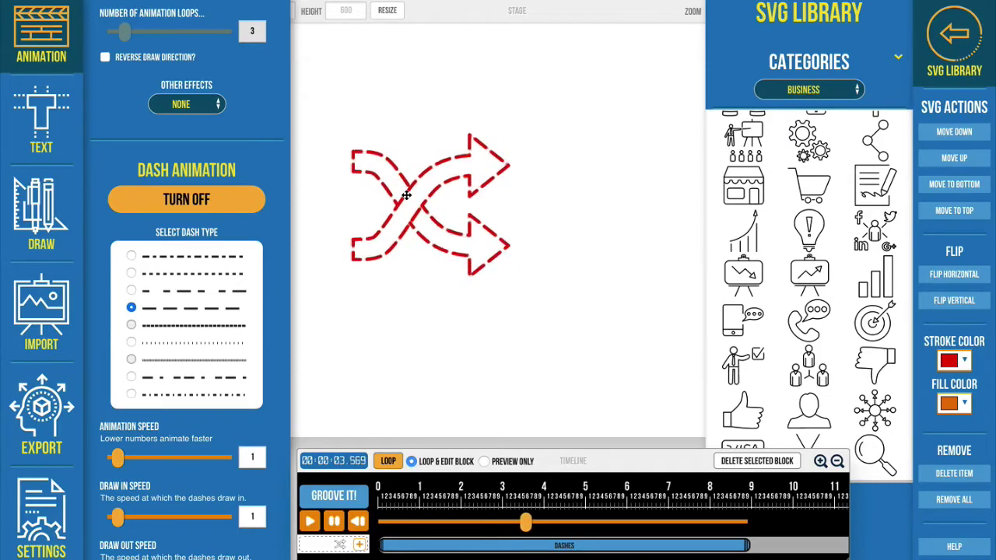
Step: Add the light bulb with exclamation mark from the Business category and place it below and right of the crossed arrows
scroll(272, 209, down, 1)
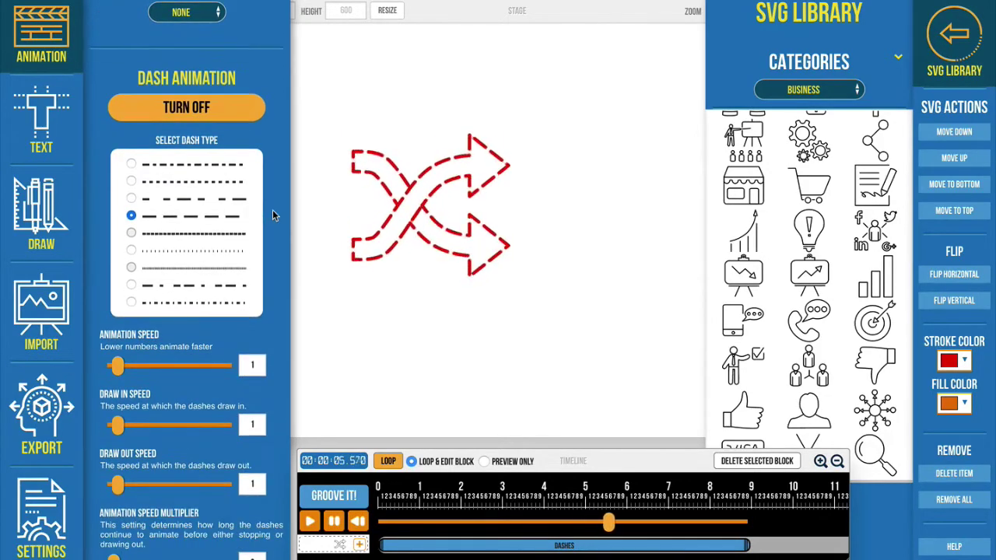
scroll(272, 210, down, 1)
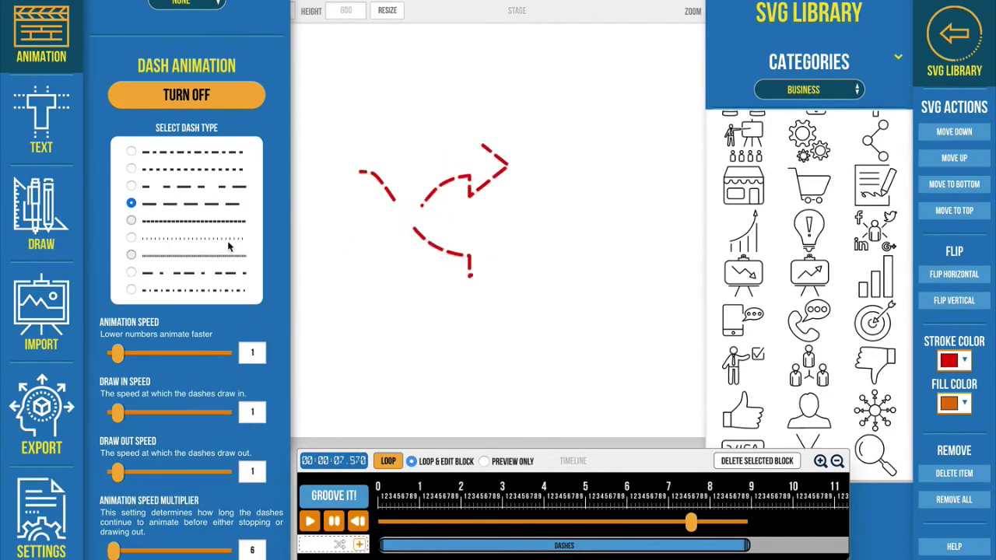
scroll(228, 247, up, 4)
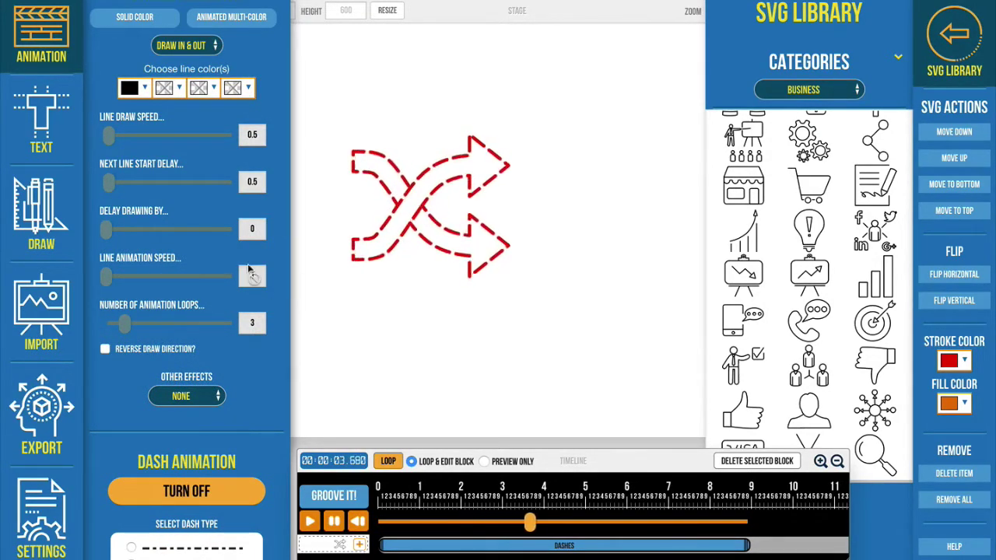
scroll(249, 269, down, 3)
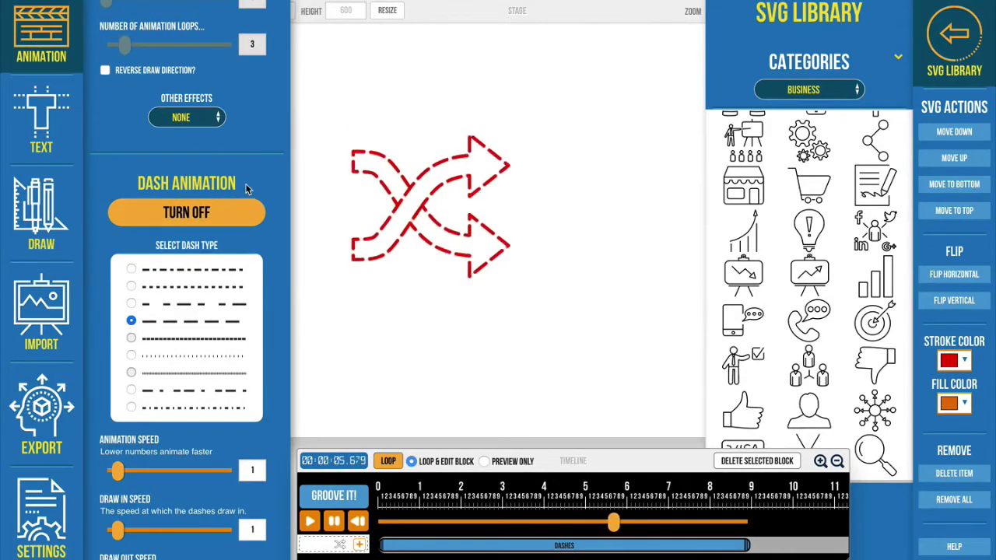
click(810, 230)
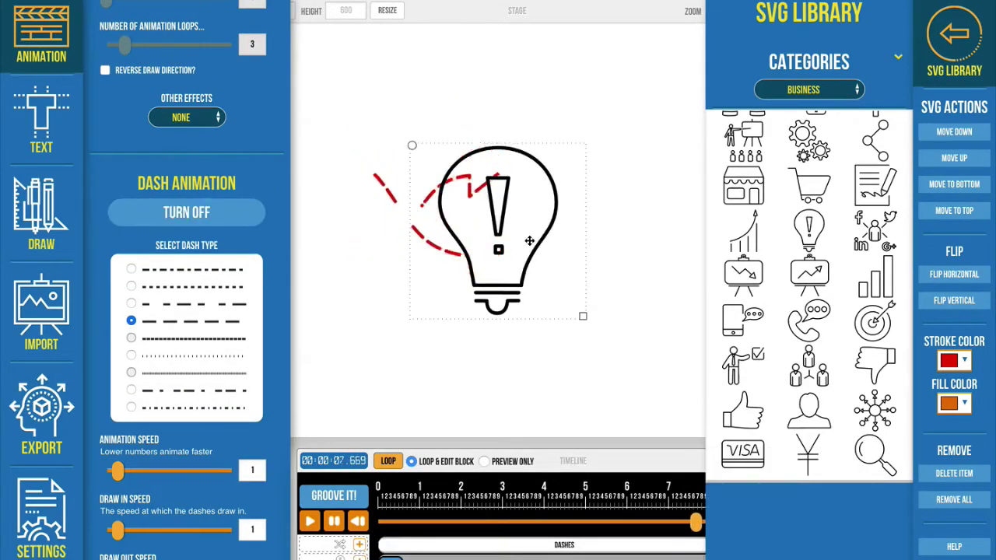
drag(529, 241, 613, 286)
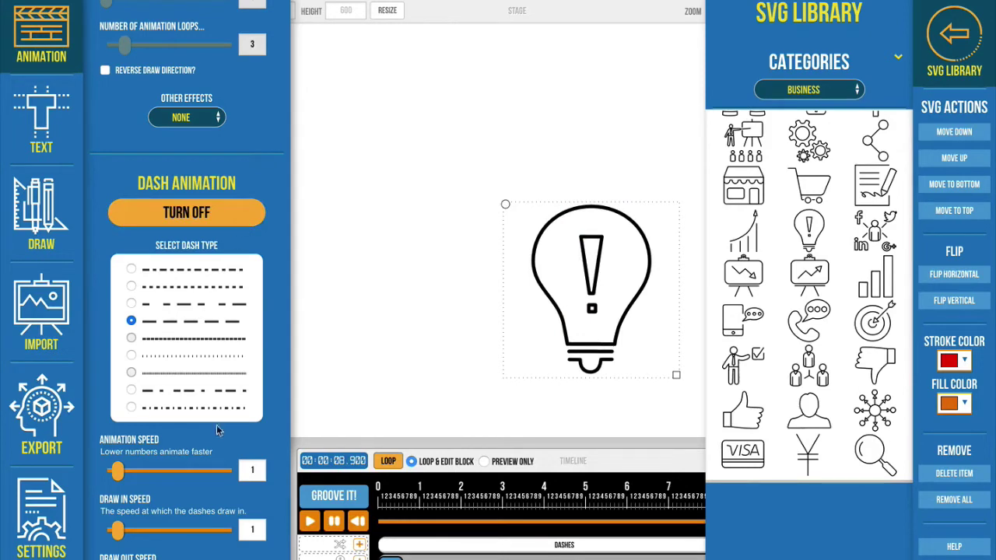
Step: Turn on dash animation for the light bulb with the fifth dash type, the thick tightly spaced dashes
scroll(216, 425, down, 3)
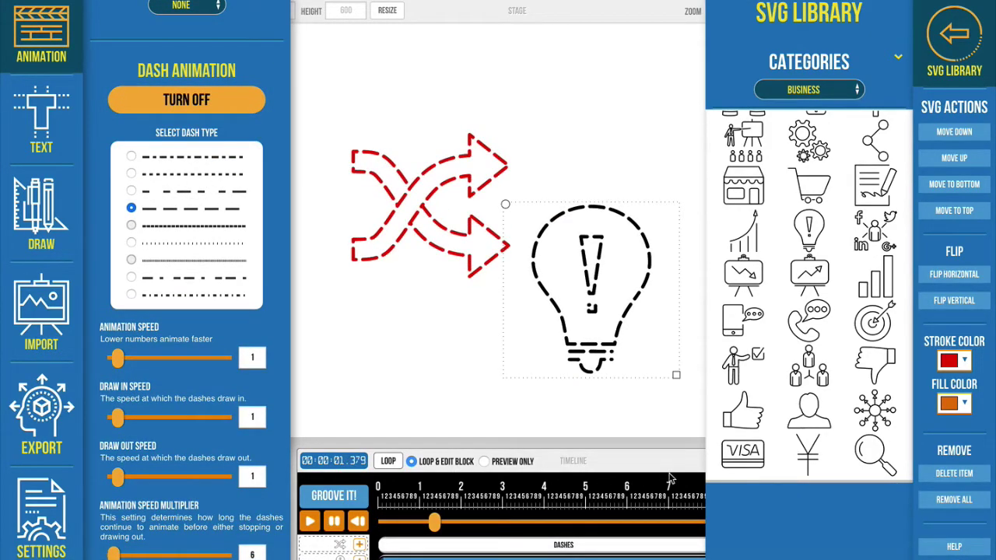
mouse_move(726, 473)
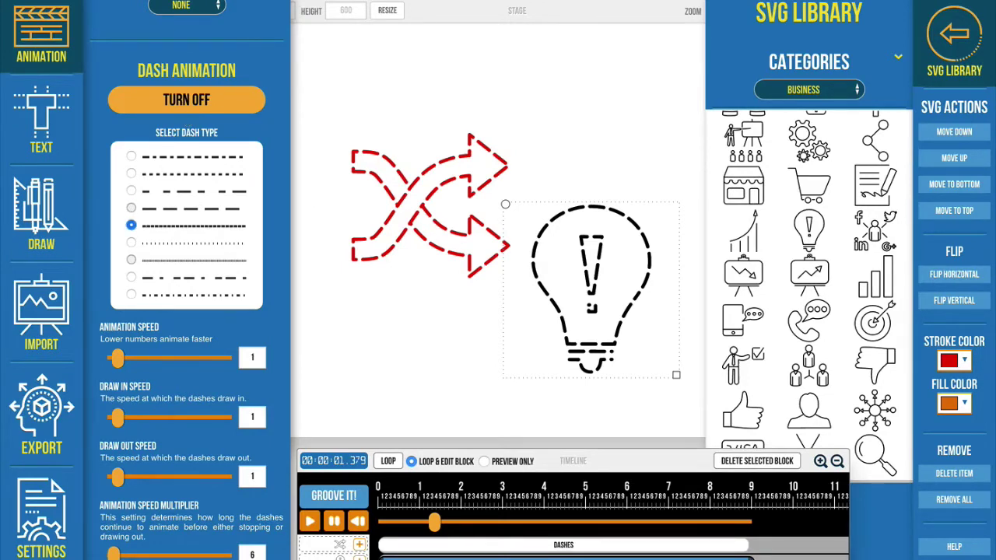
click(158, 112)
click(158, 113)
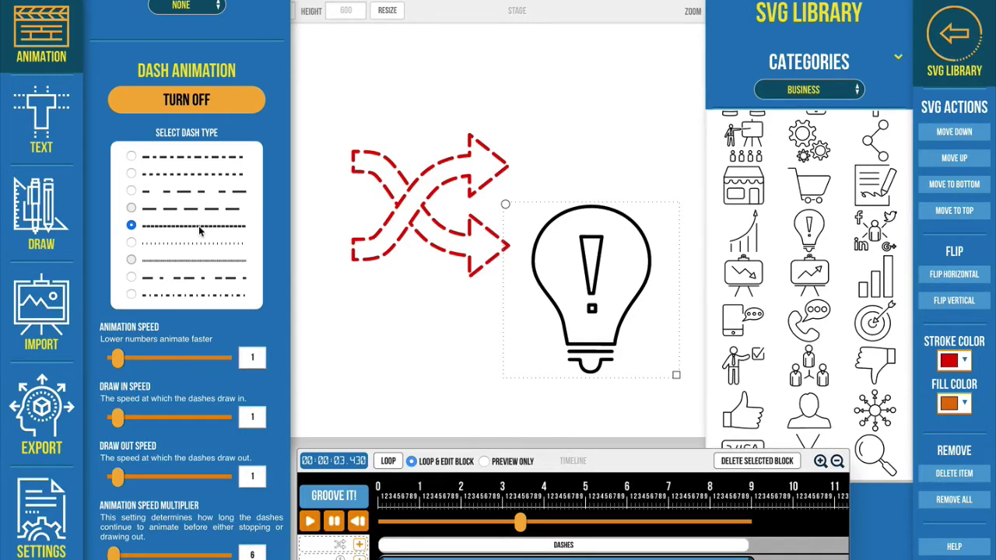
Step: Set the crossed arrows' dash animation speed to 0.1 and speed multiplier to 18, and reapply the dash animation
scroll(230, 356, down, 3)
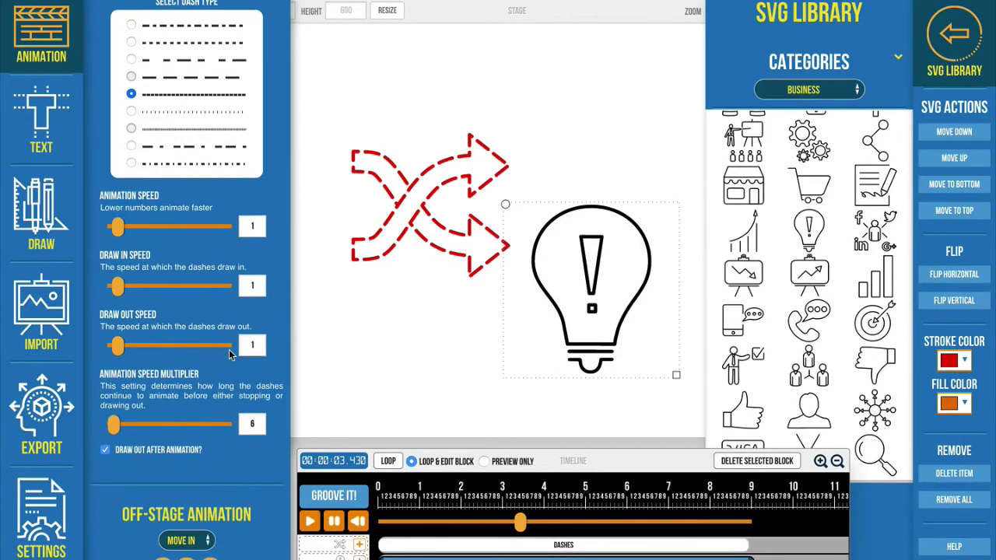
scroll(261, 371, up, 1)
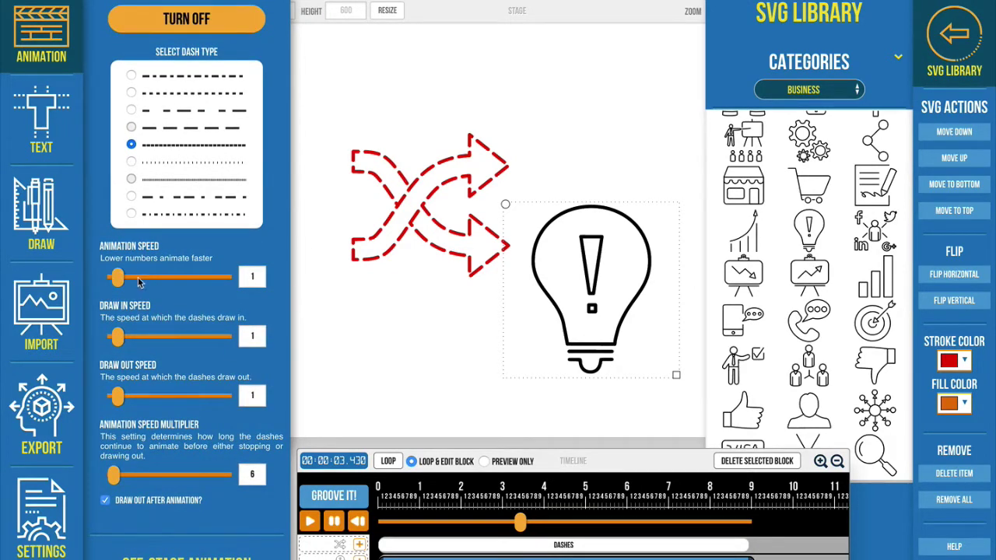
click(384, 227)
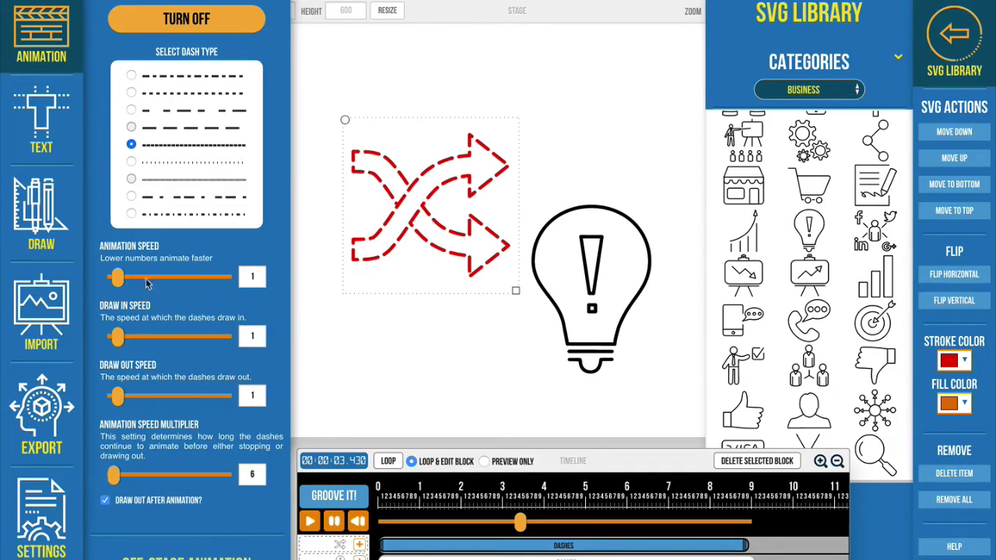
drag(117, 279, 92, 280)
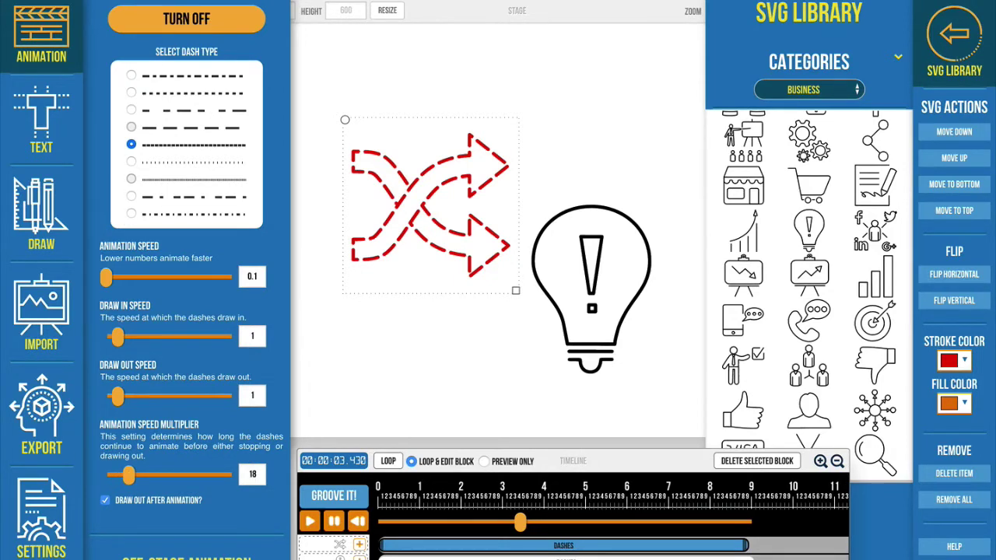
click(148, 32)
click(148, 31)
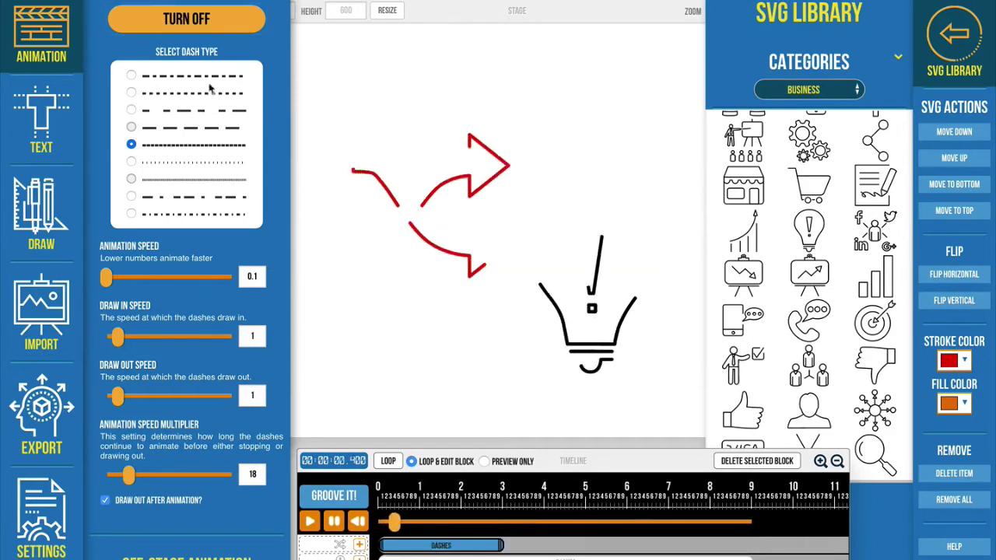
Step: Apply the fourth dash type, the long evenly spaced dashes, to the crossed arrows' dash animation
click(392, 223)
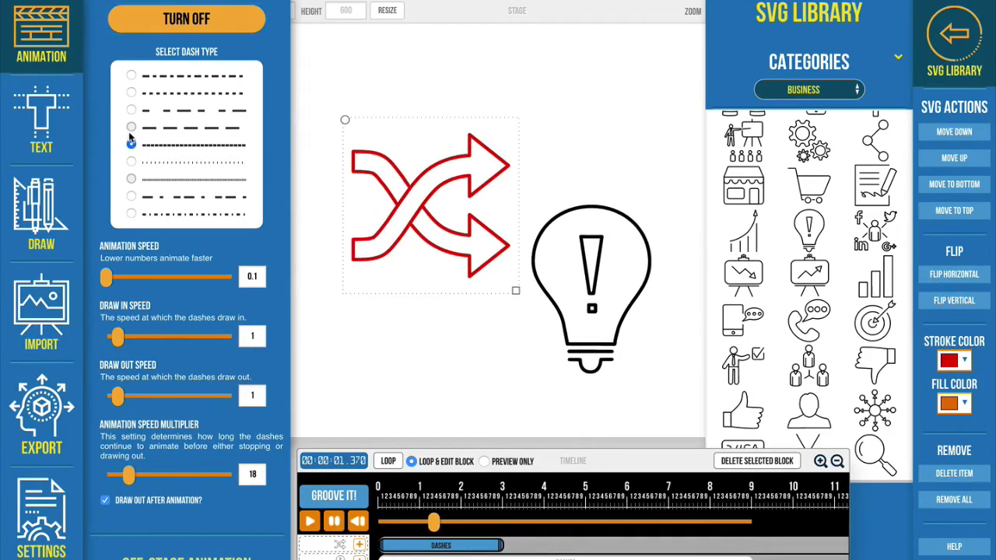
click(160, 30)
click(159, 30)
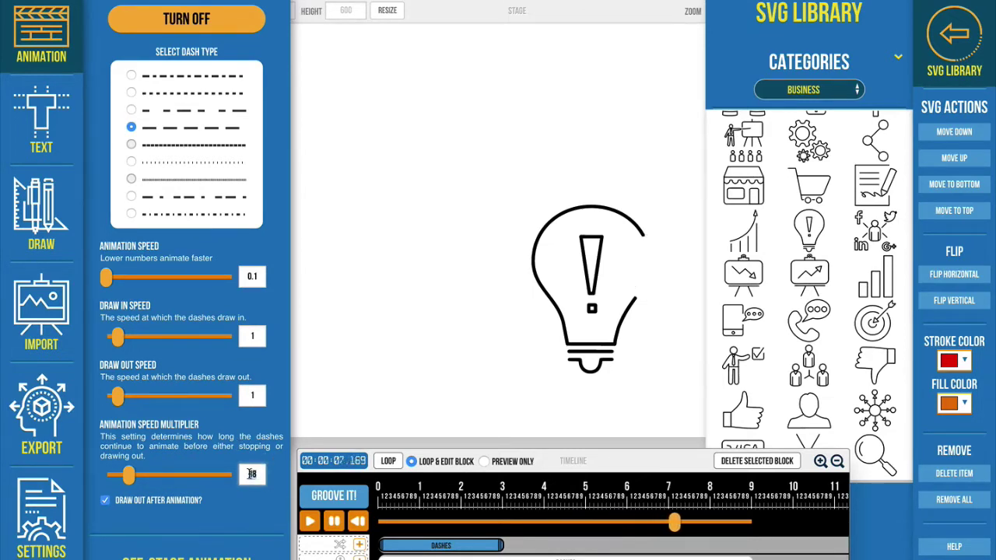
Step: Set the crossed arrows' animation speed multiplier to 5, reapply the dash animation, and preview it from the timeline's start
click(188, 23)
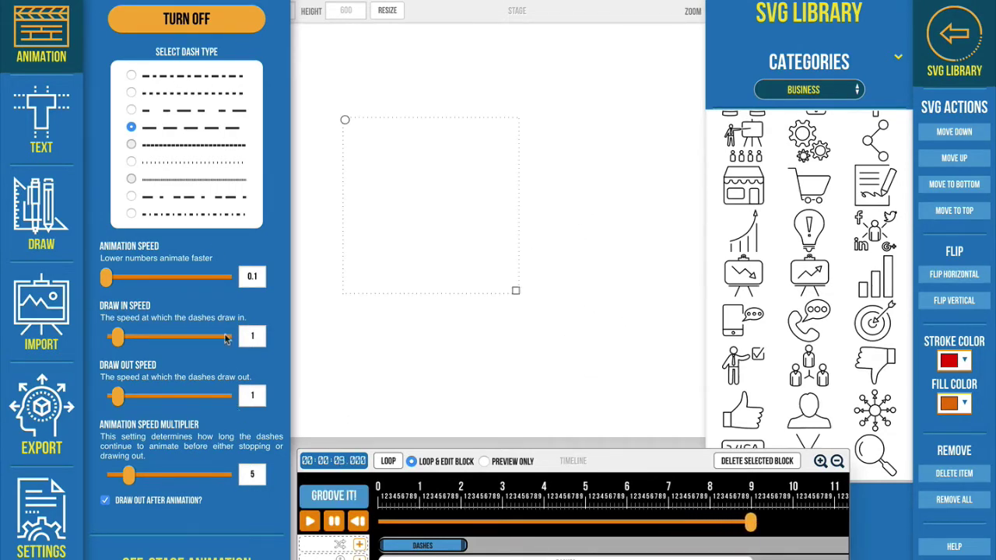
click(309, 521)
drag(415, 519, 388, 528)
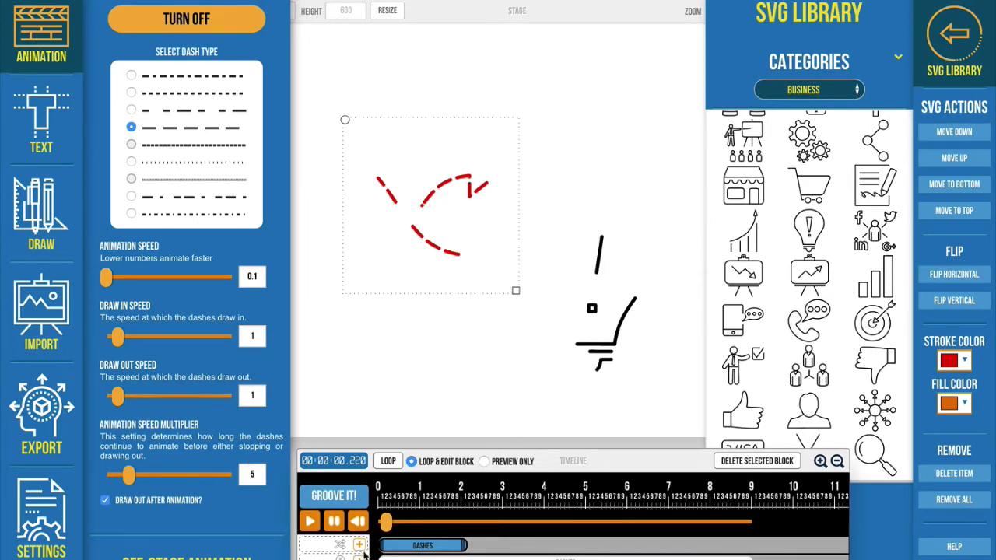
Step: Set the crossed arrows' animation speed multiplier to 37, reapply the dash animation, and preview it from the timeline's start
mouse_move(388, 523)
mouse_down()
mouse_move(430, 537)
mouse_move(401, 540)
mouse_move(383, 529)
mouse_move(459, 531)
mouse_move(383, 539)
mouse_up()
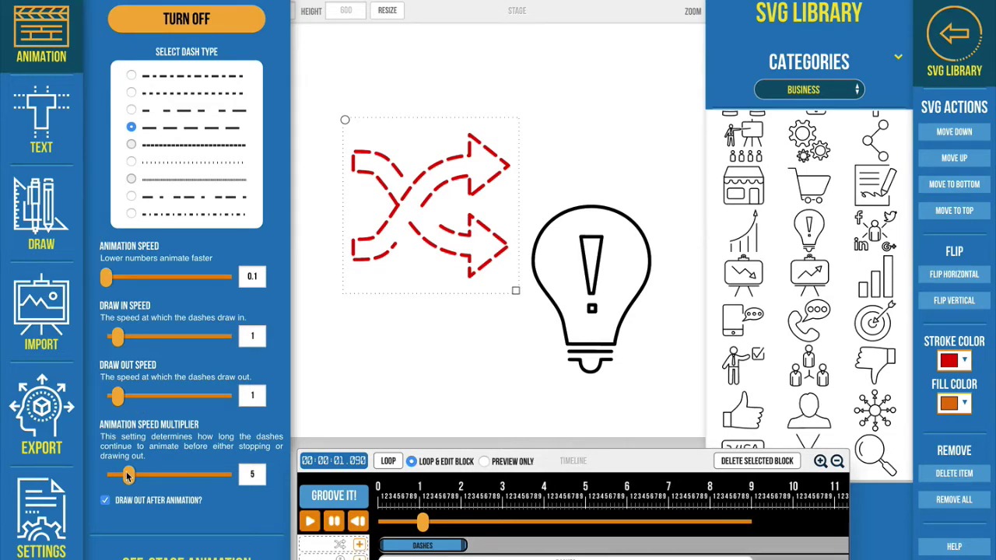
drag(128, 476, 152, 479)
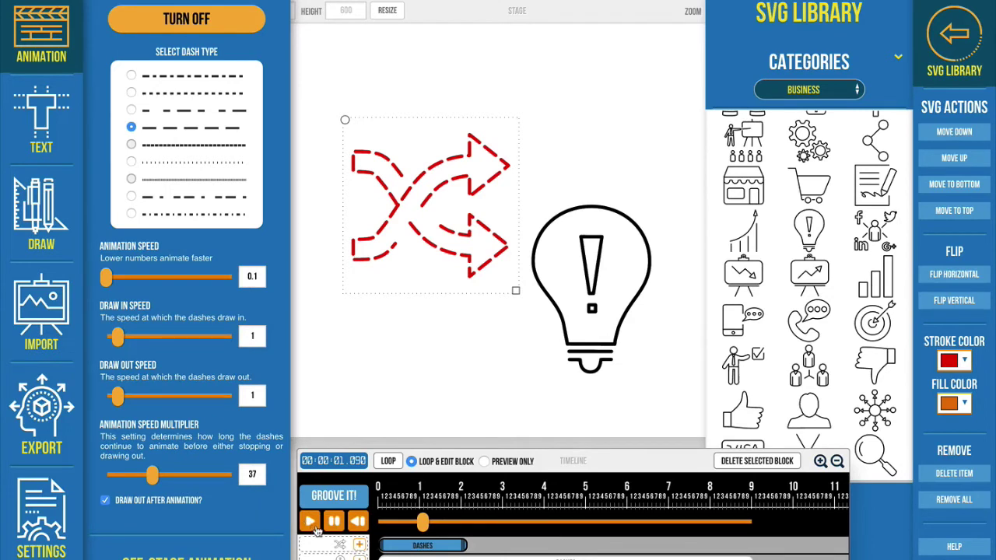
click(356, 521)
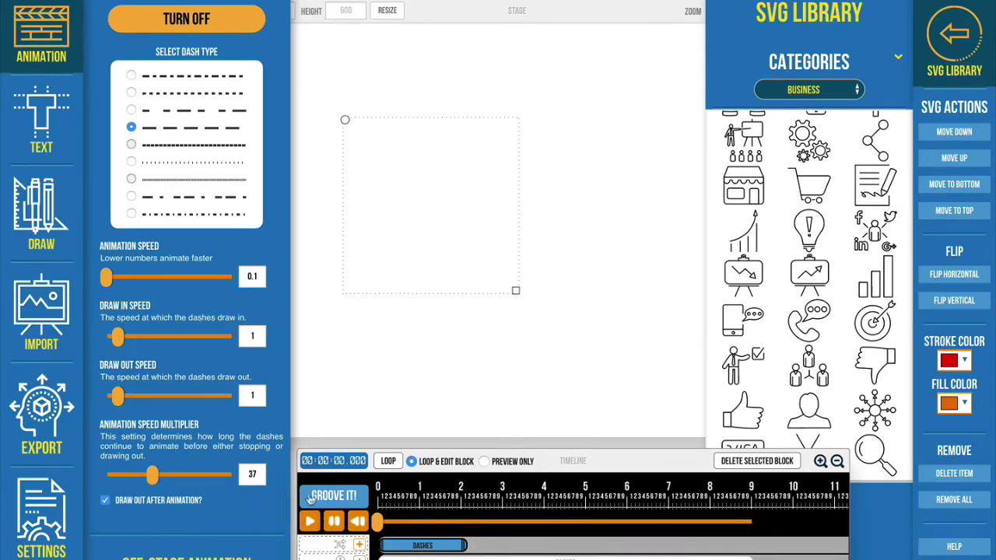
click(187, 19)
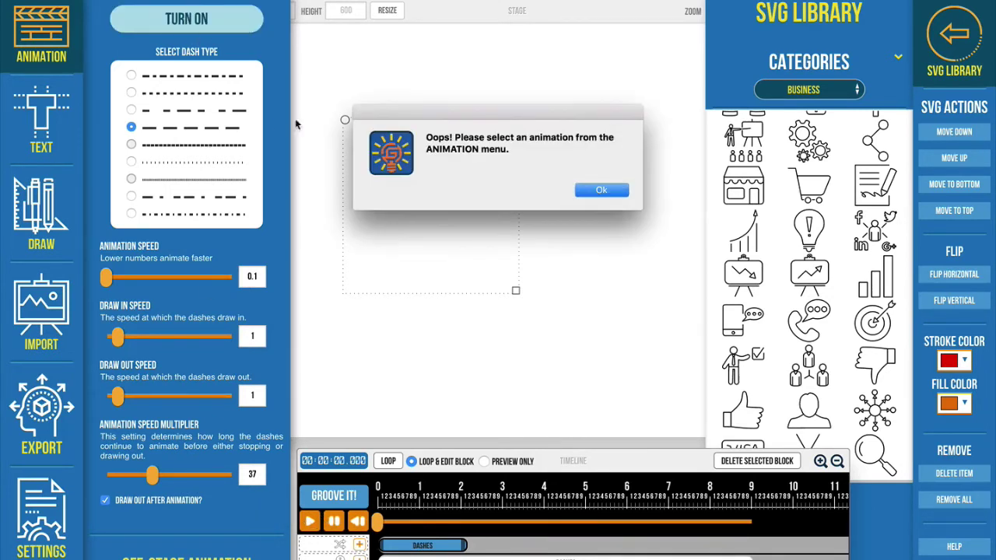
click(600, 190)
click(186, 19)
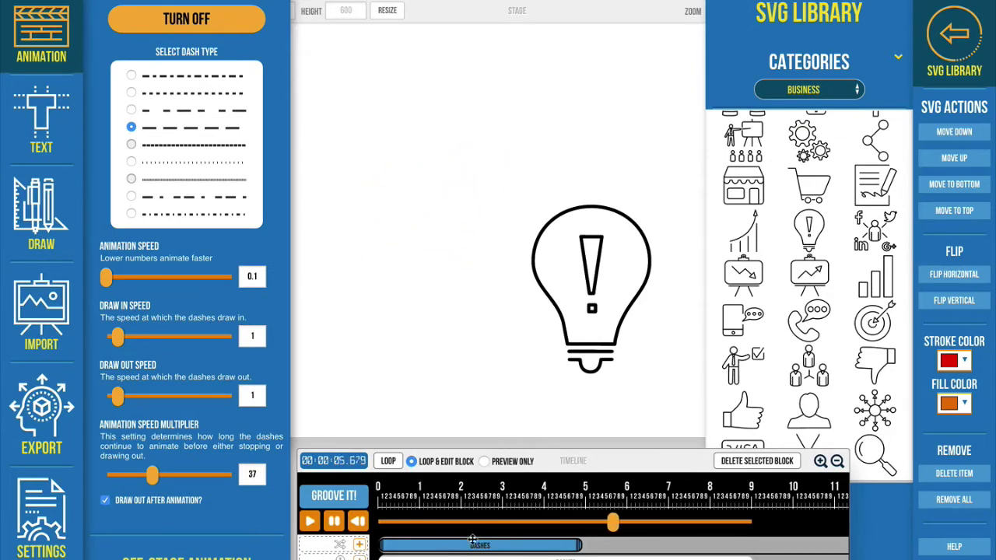
Step: Remove the light bulb from the stage, reselect the crossed arrows' dashes block, and scrub the timeline to about 3.2 seconds
click(594, 300)
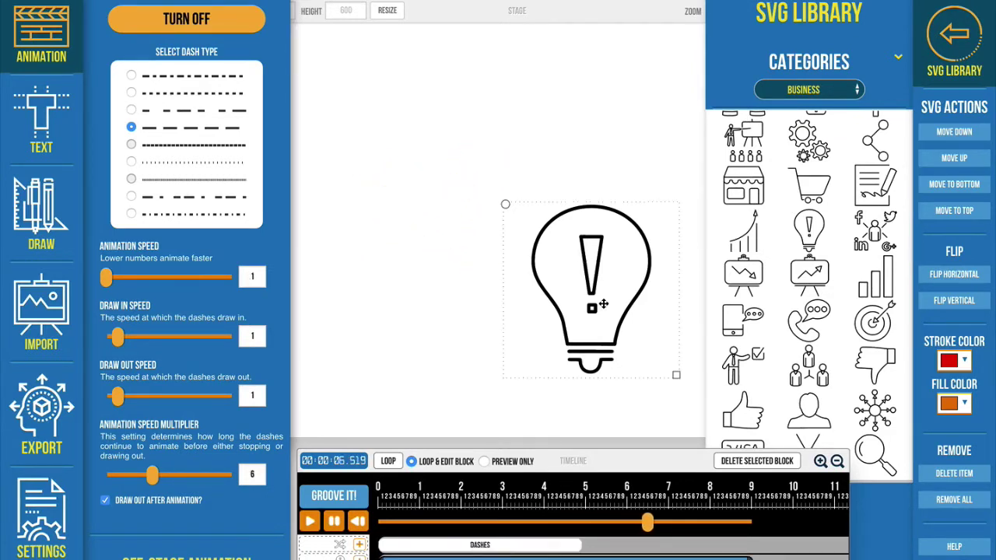
click(420, 543)
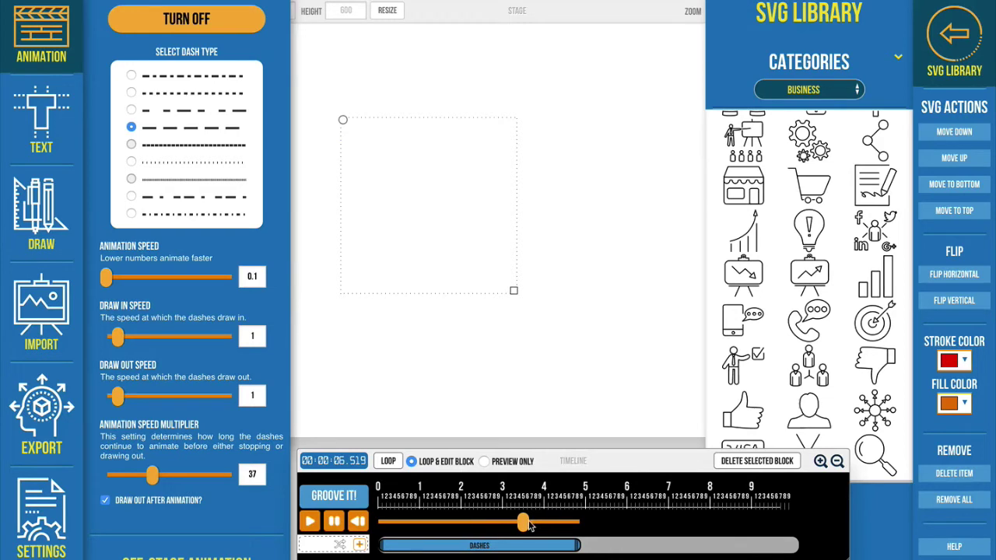
drag(523, 526, 511, 523)
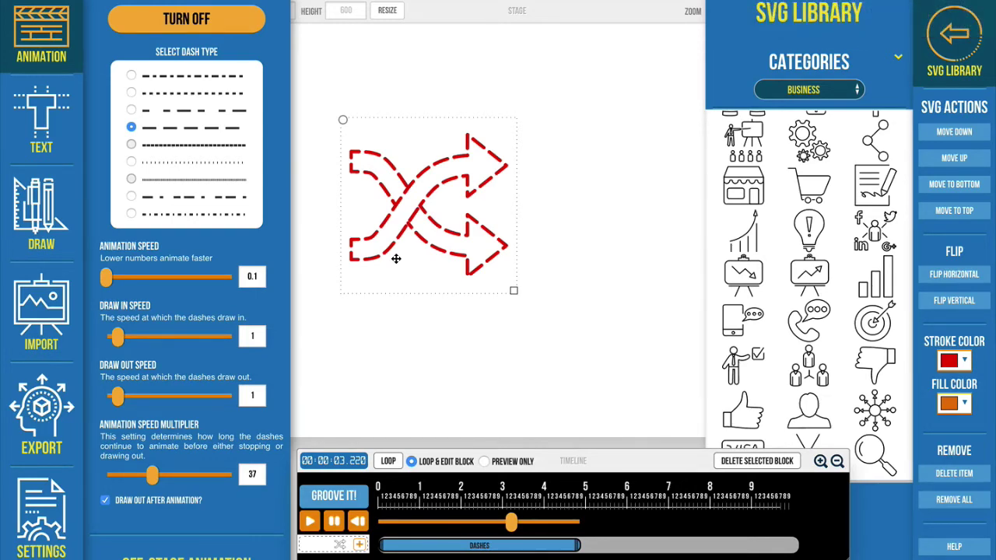
Step: Shorten the crossed arrows' dashes block slightly from its end in the timeline, and stretch it back to about 4.9 seconds
scroll(248, 111, up, 6)
scroll(249, 111, down, 3)
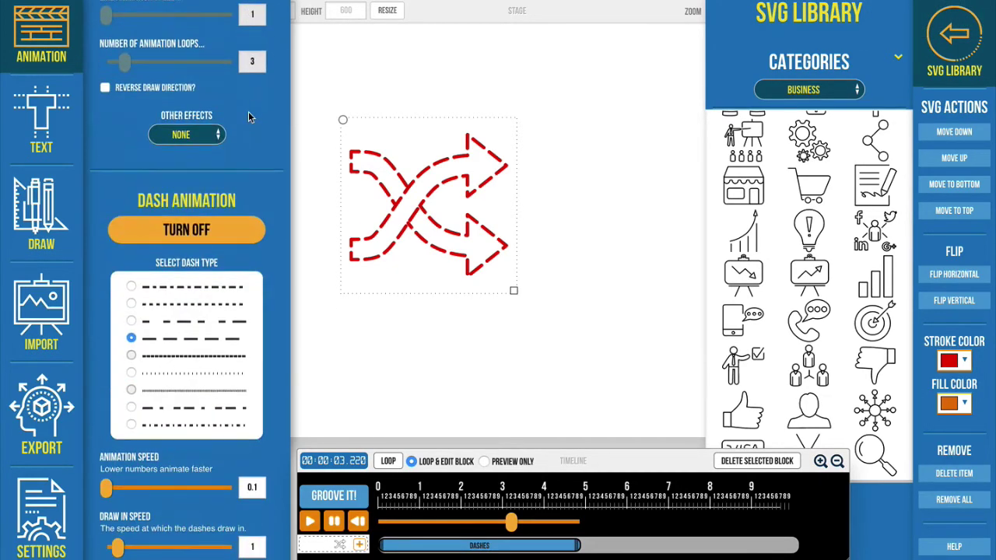
scroll(248, 111, down, 2)
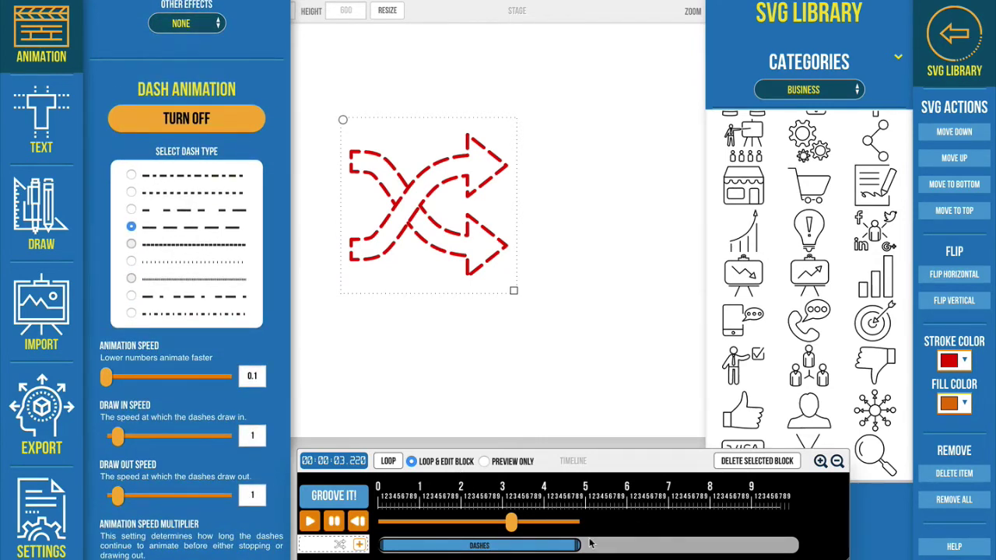
mouse_move(579, 545)
mouse_down()
mouse_move(681, 546)
mouse_move(562, 548)
mouse_up()
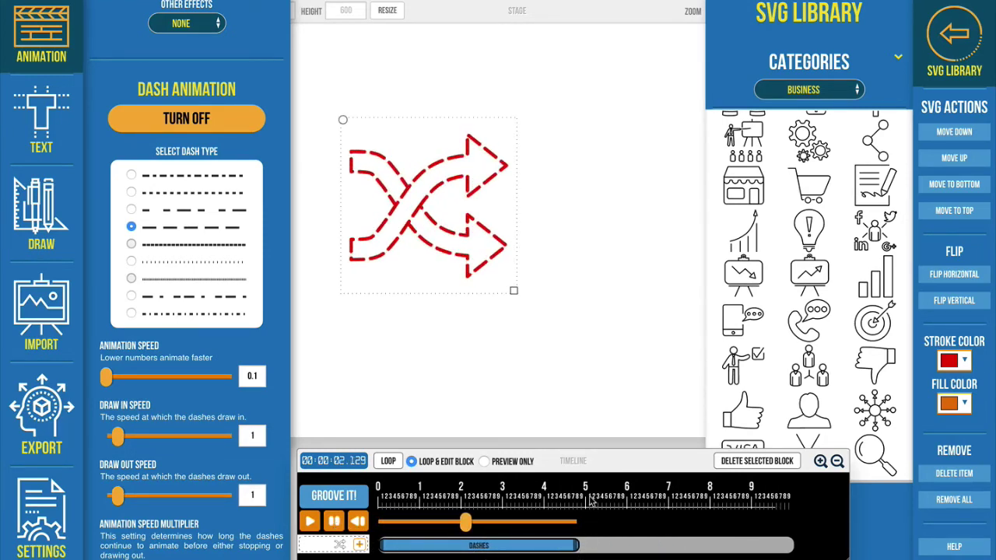
drag(578, 546, 584, 545)
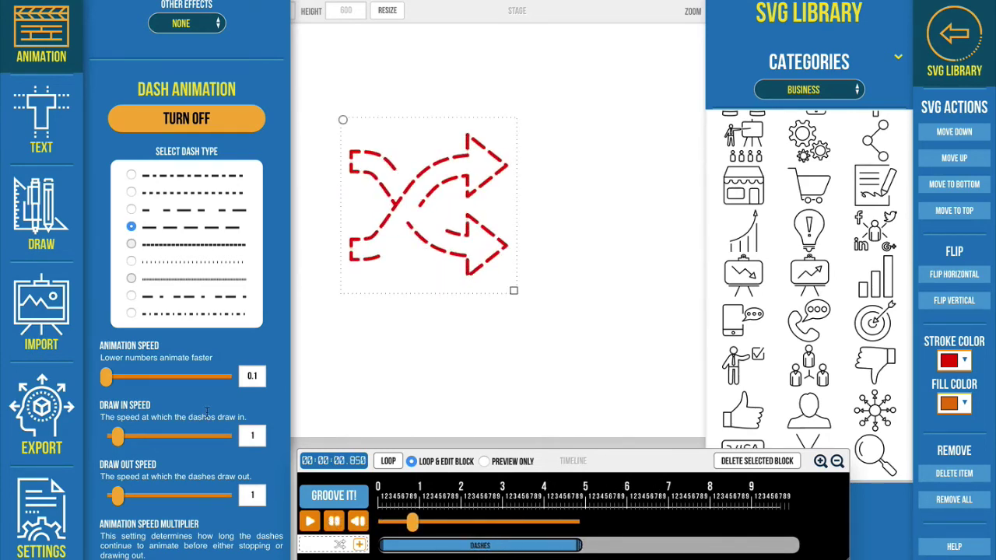
scroll(166, 346, down, 3)
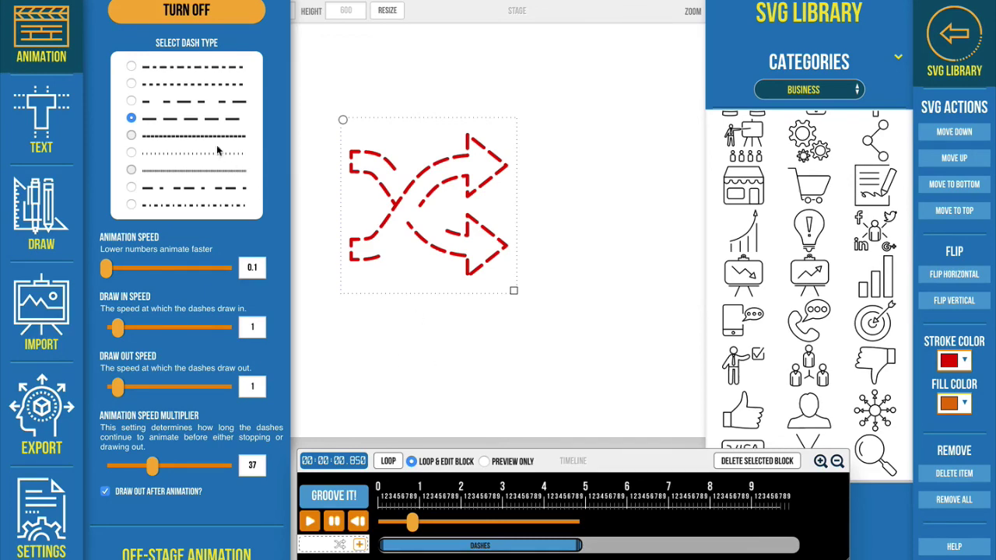
scroll(216, 151, up, 10)
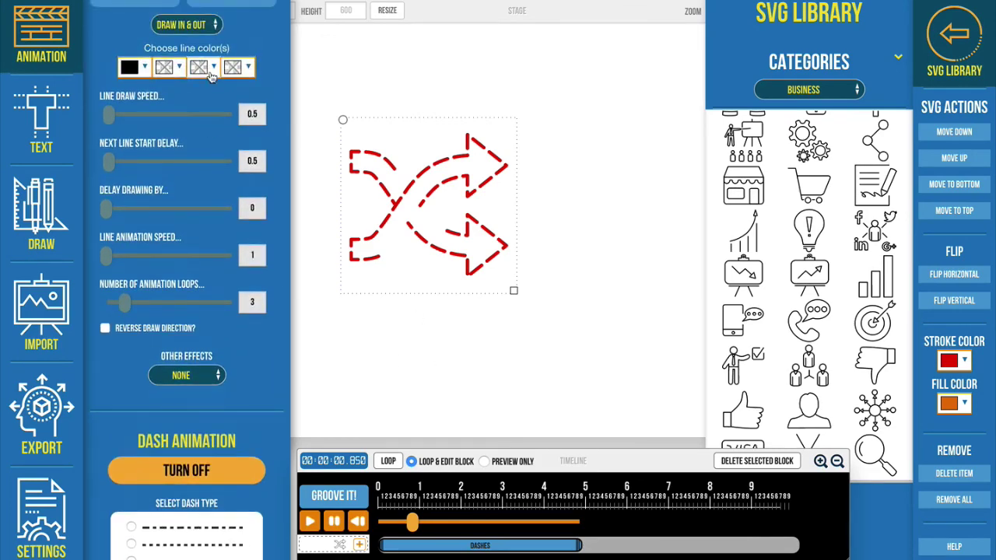